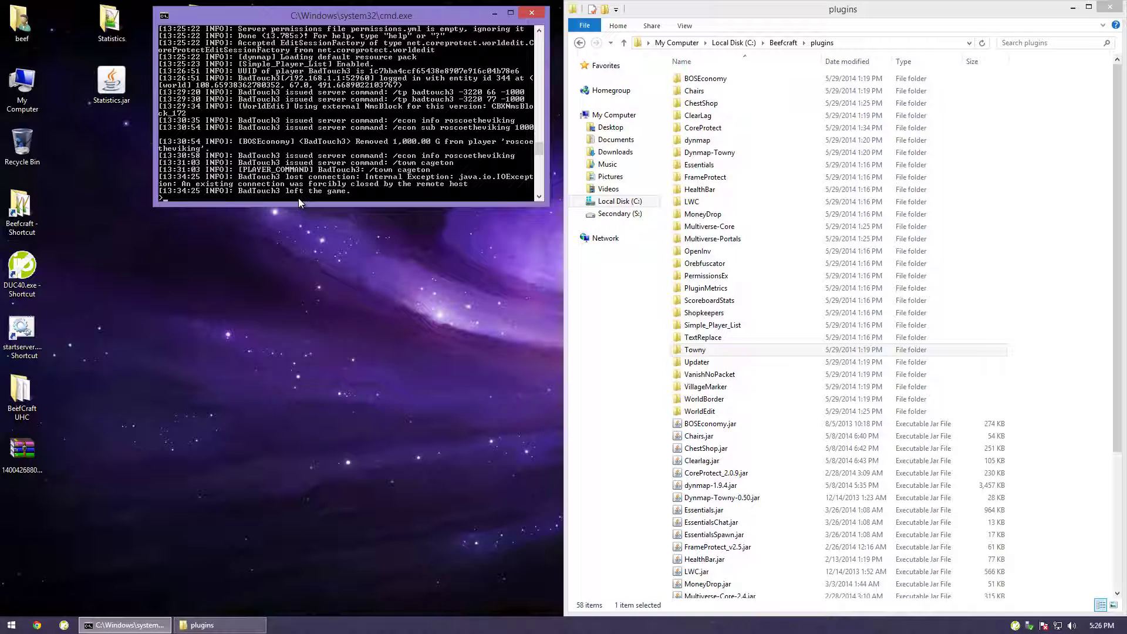
- Stop the server and move the old Towny.jar and Questioner.jar from plugins to the desktop
text(sto)
text(p)
key(Return)
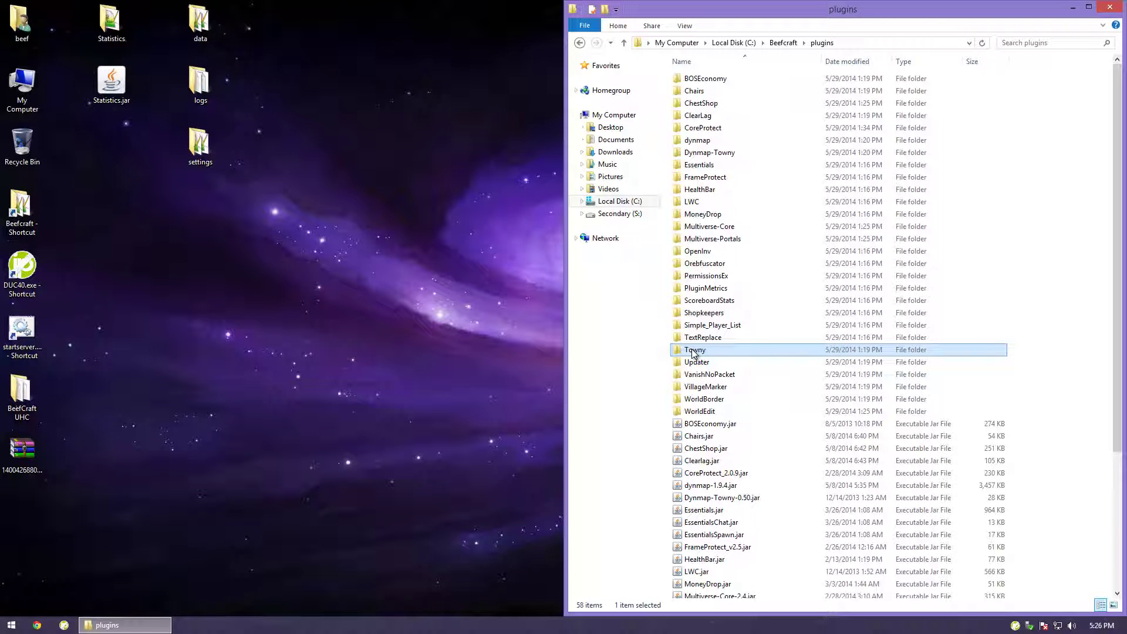
click(710, 486)
scroll(711, 486, down, 5)
scroll(715, 475, down, 1)
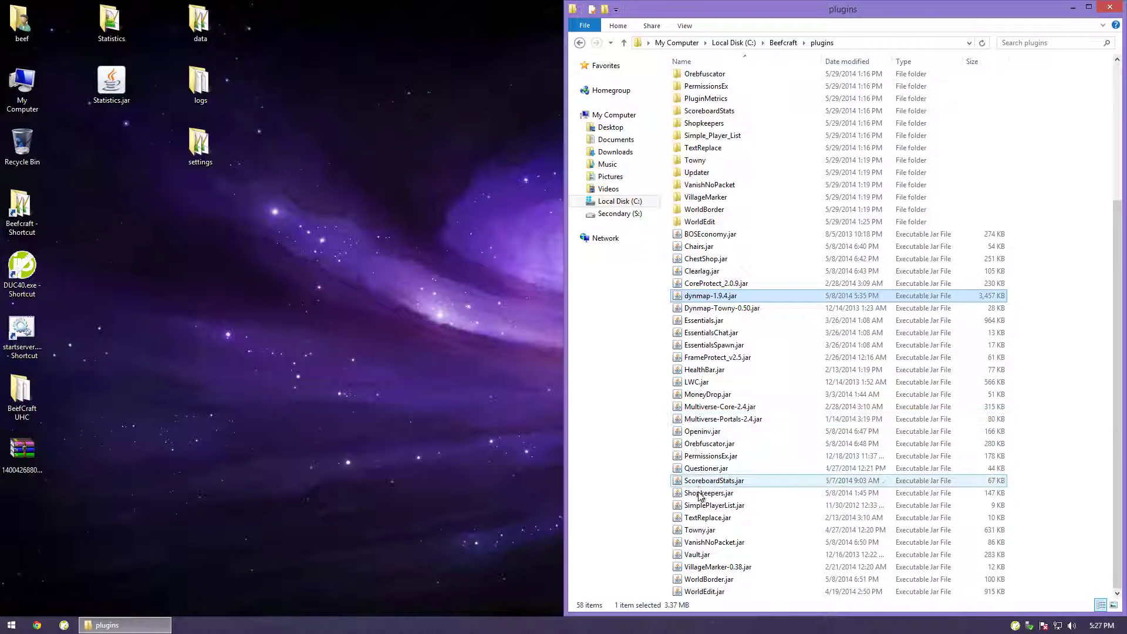
click(695, 531)
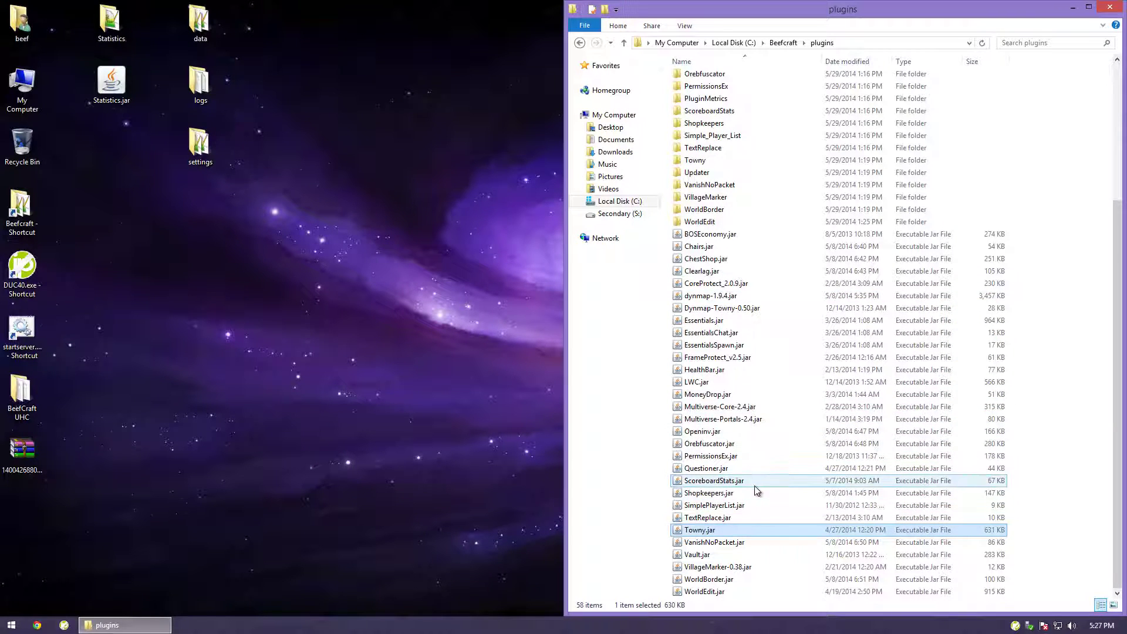
ctrl+click(706, 467)
mouse_move(705, 468)
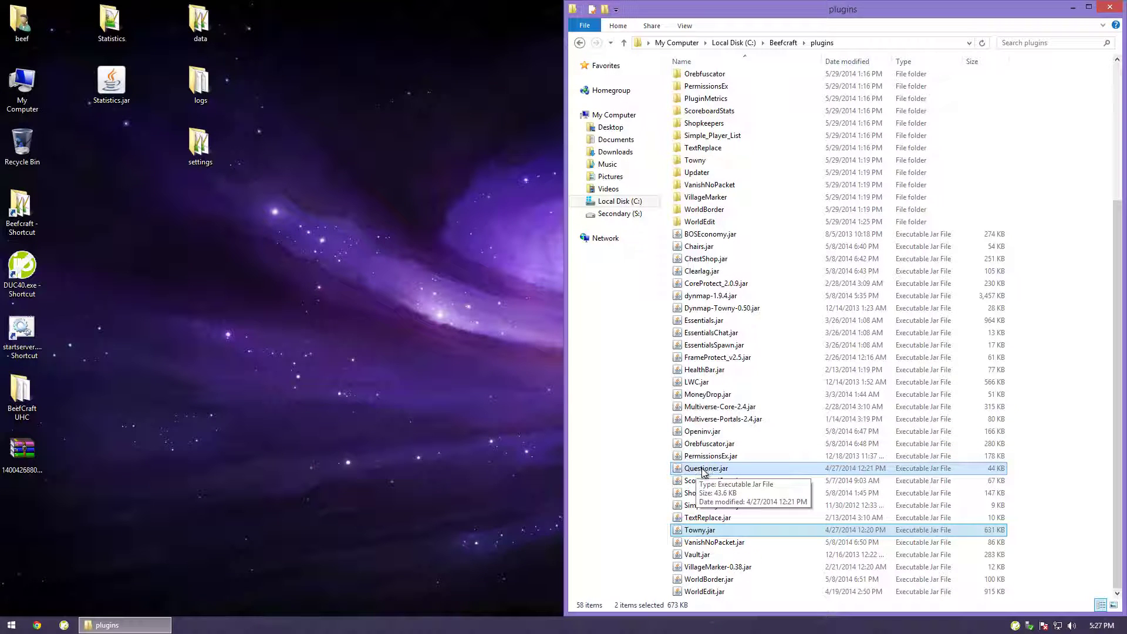
mouse_move(699, 469)
mouse_down()
mouse_move(203, 206)
mouse_move(286, 24)
mouse_up()
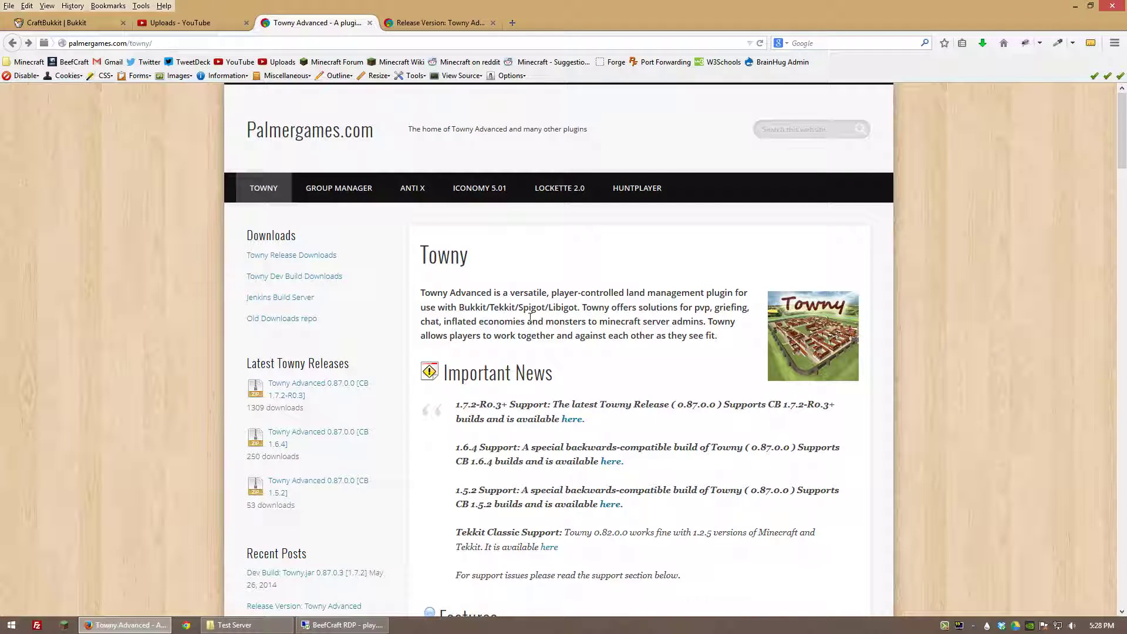
- Open the Towny Advanced 0.87.0.0 [1.7.2] release post and scroll down to its download
click(284, 258)
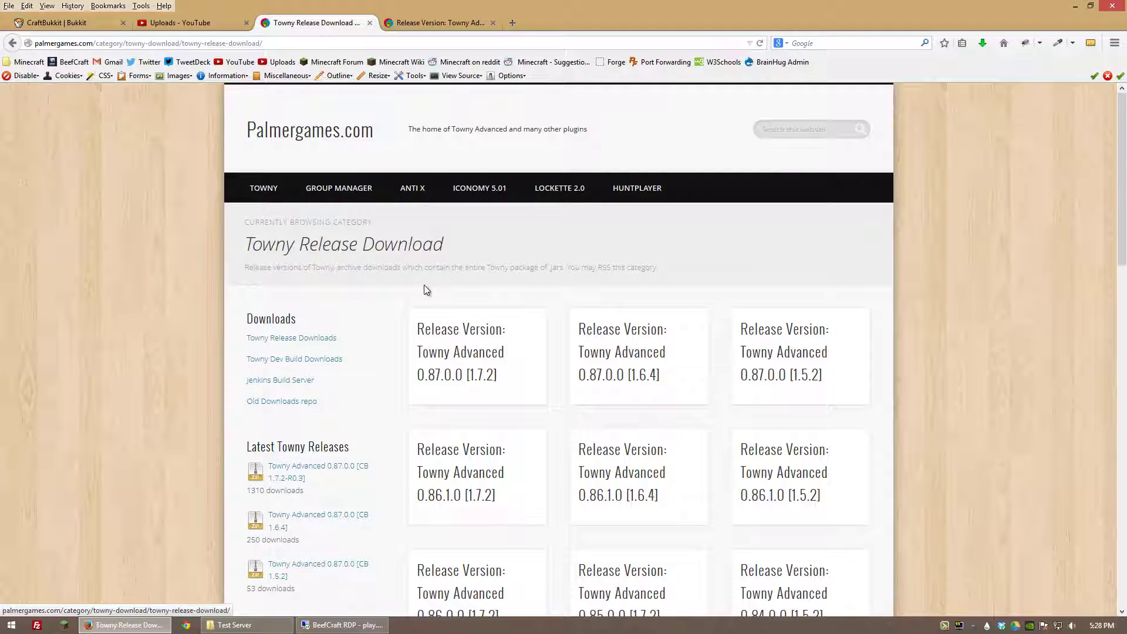
click(474, 336)
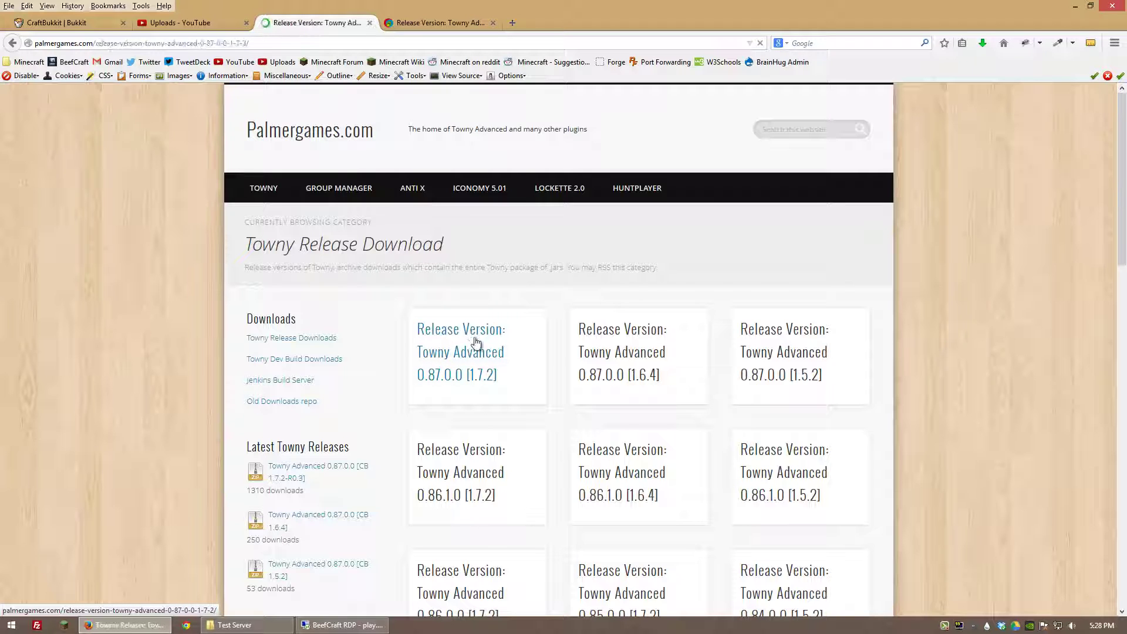
scroll(534, 367, down, 5)
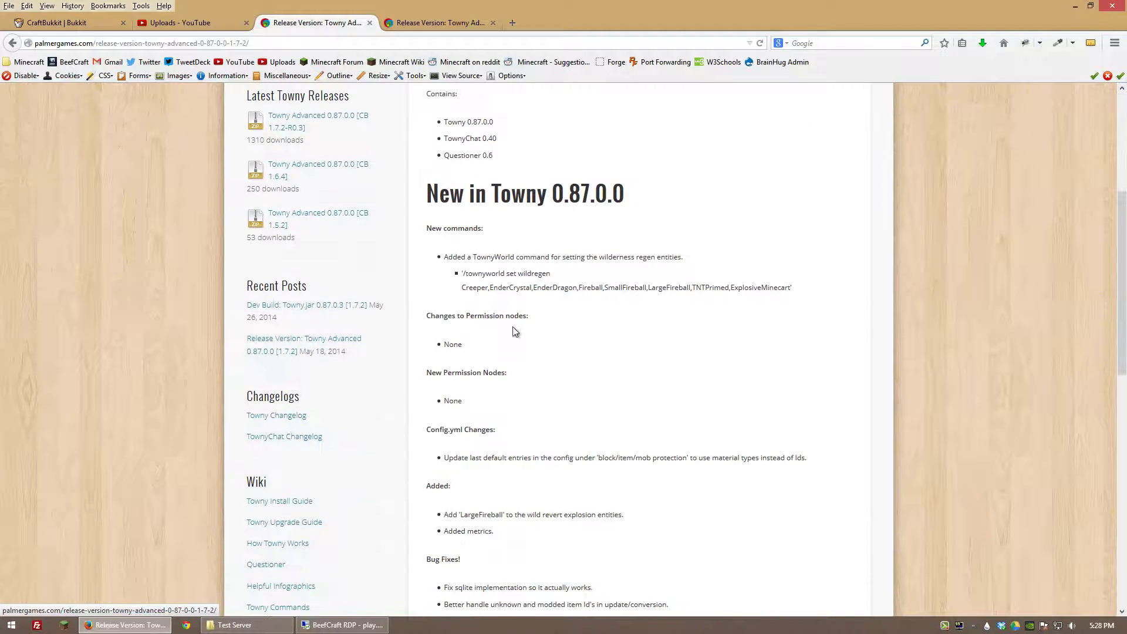
scroll(440, 346, down, 4)
scroll(438, 351, down, 3)
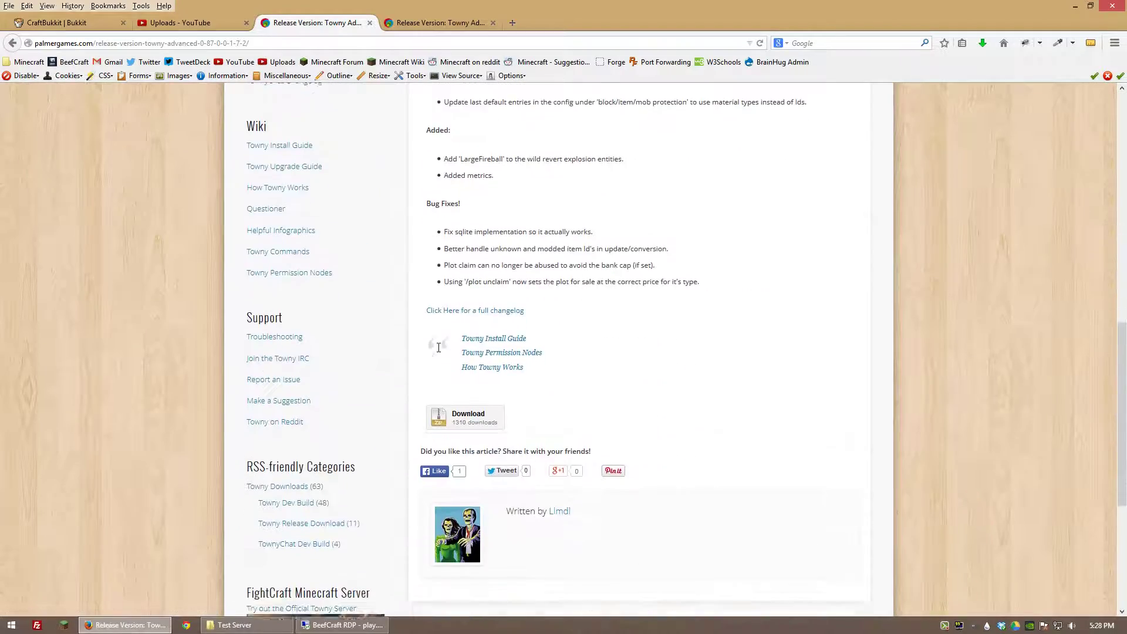
scroll(438, 351, down, 2)
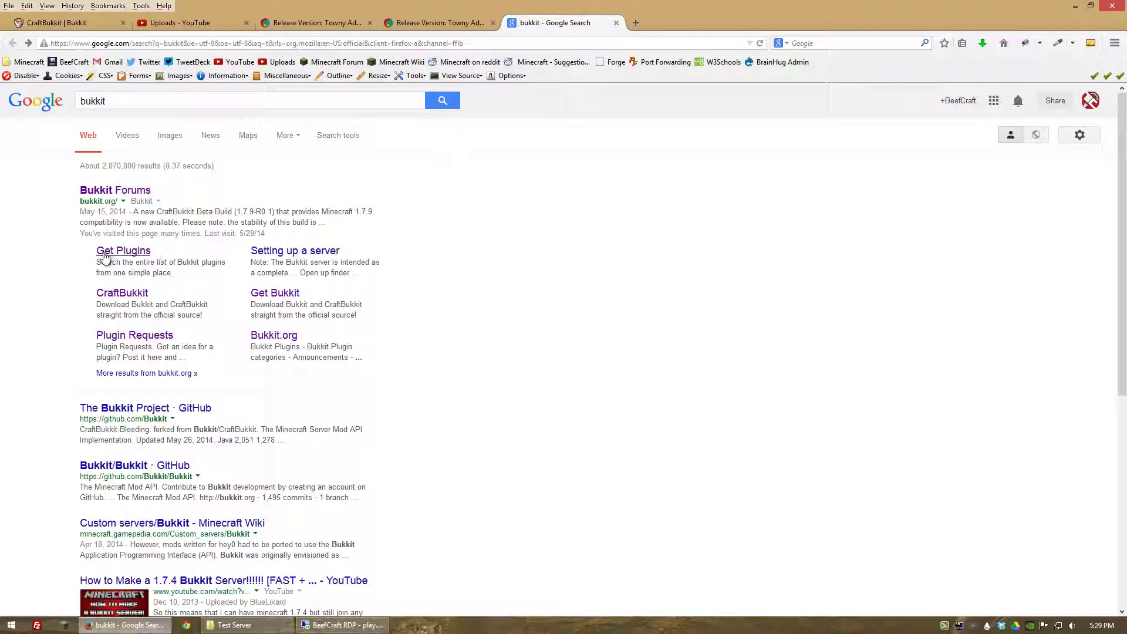
- Replace the Google query with 'boseconomy' and browse the search results
double_click(124, 98)
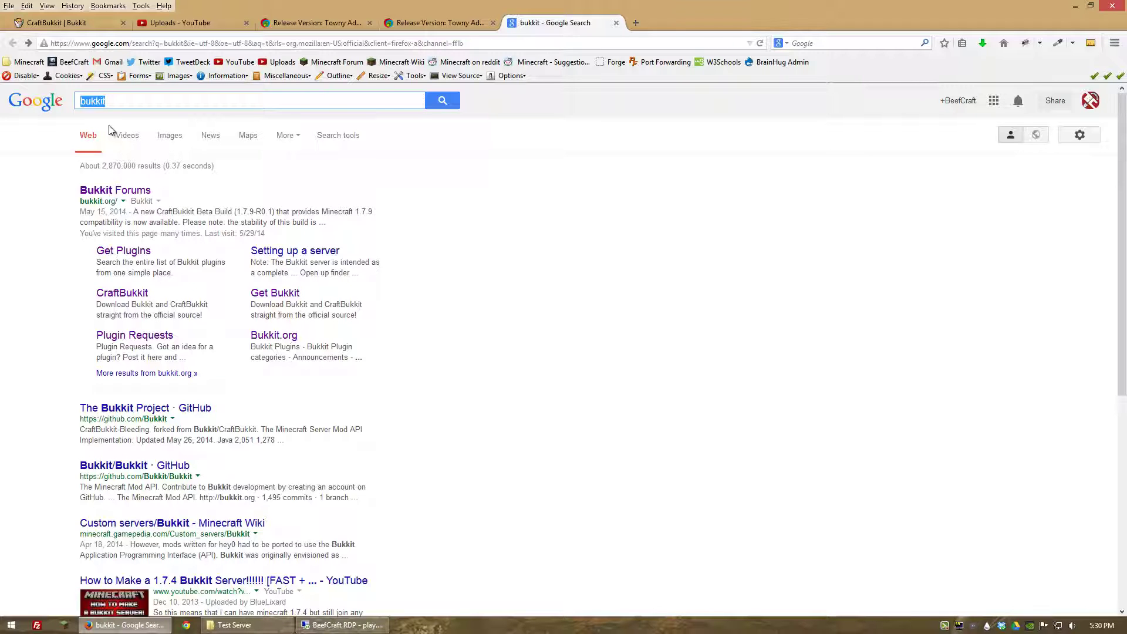
key(BackSpace)
text(boseconom)
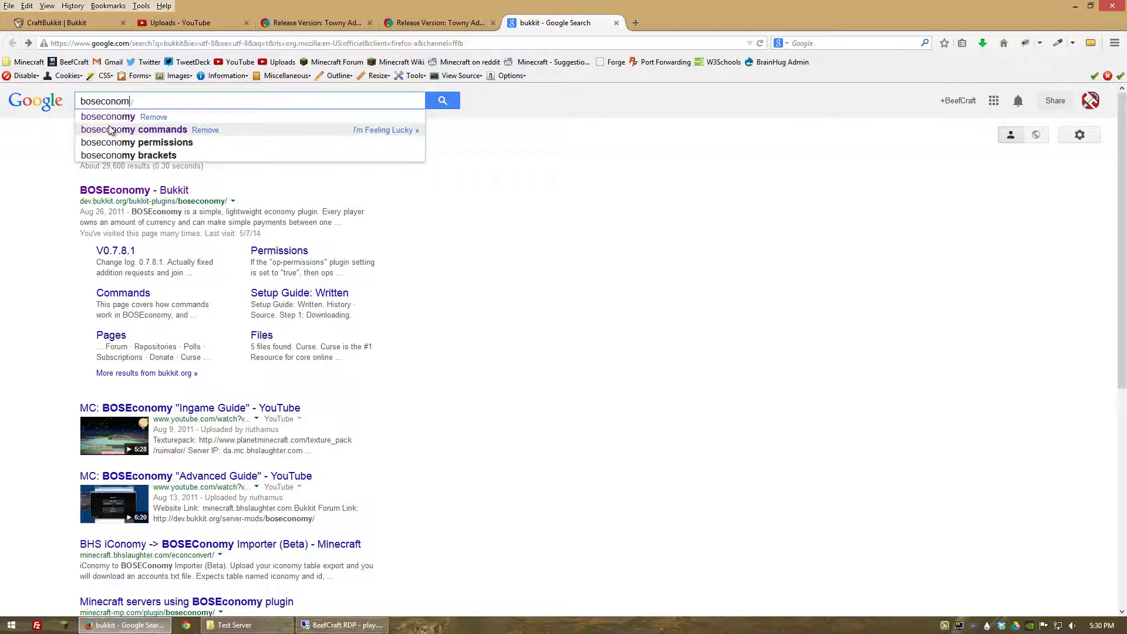
text(y)
key(Return)
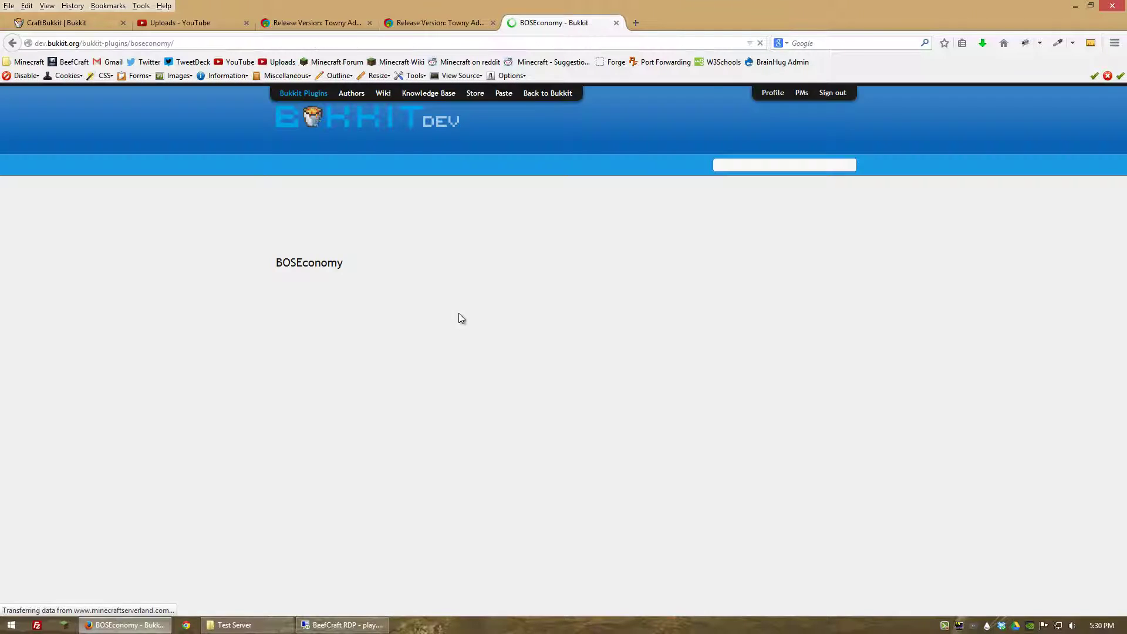
scroll(760, 347, down, 3)
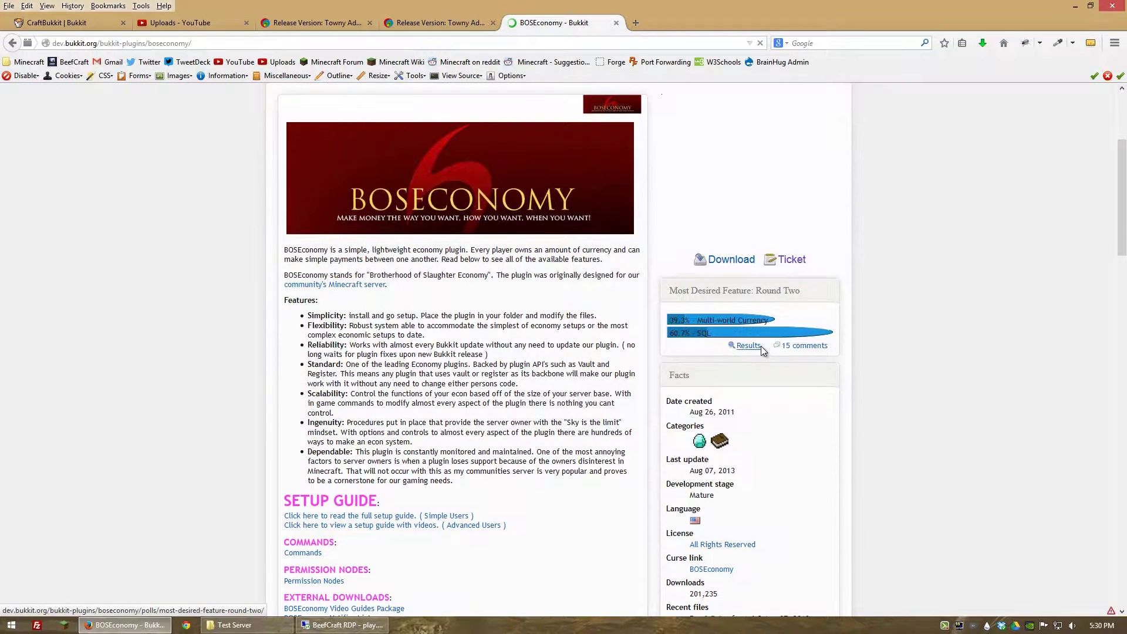
scroll(762, 346, down, 3)
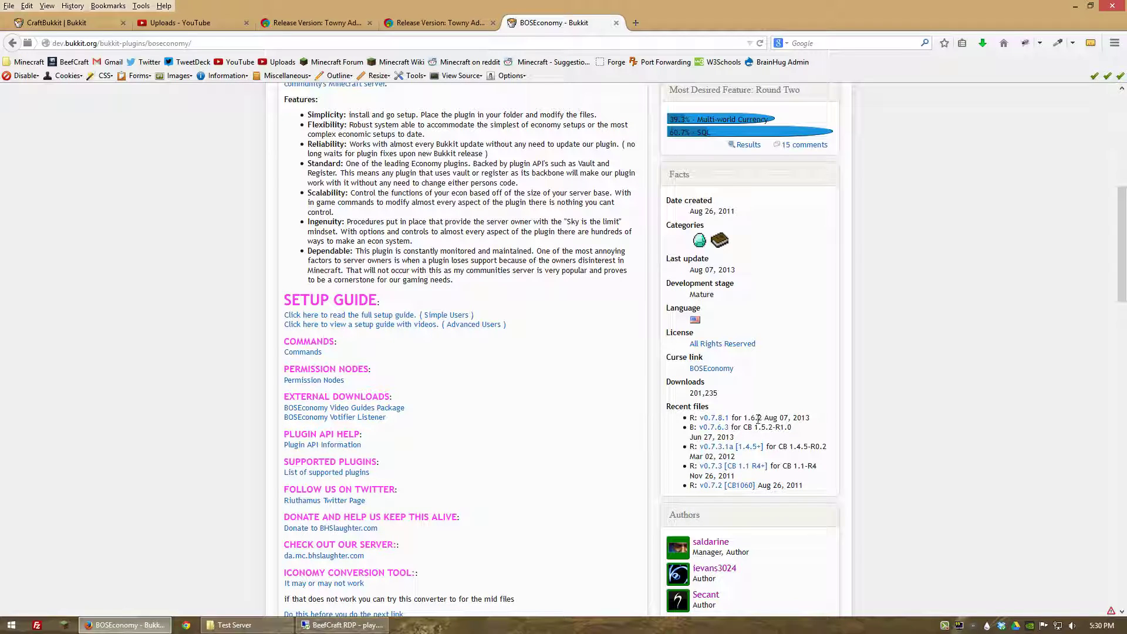
- Open the BOSEconomy v0.7.8.1 file page, start its zip download, and dismiss the prompt
drag(746, 418, 813, 427)
click(802, 418)
scroll(802, 418, up, 2)
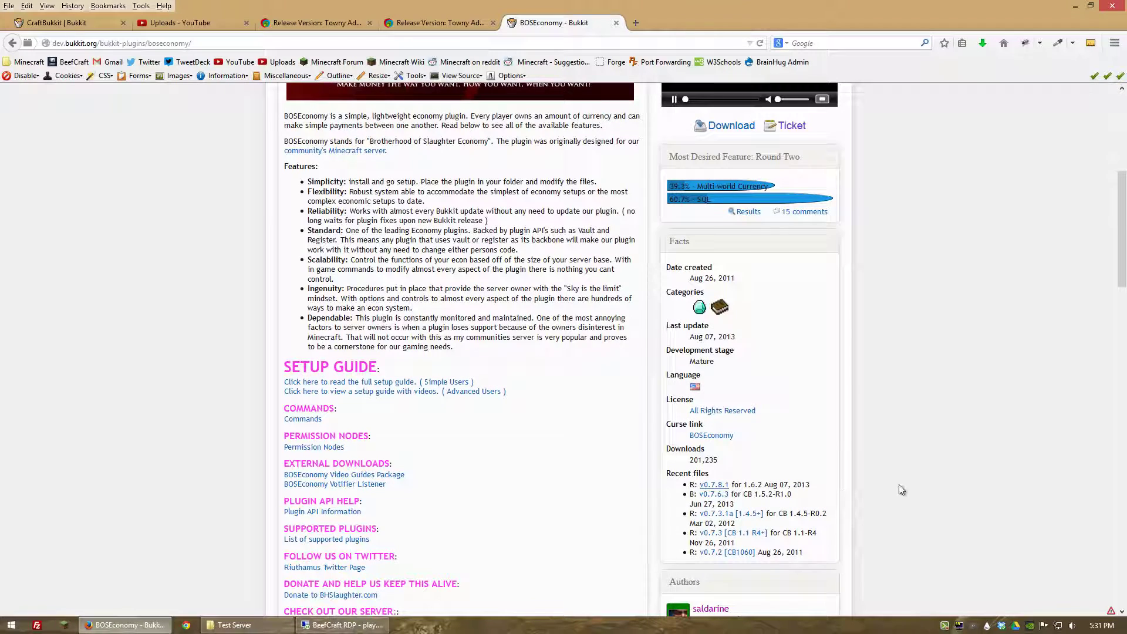
scroll(809, 485, up, 2)
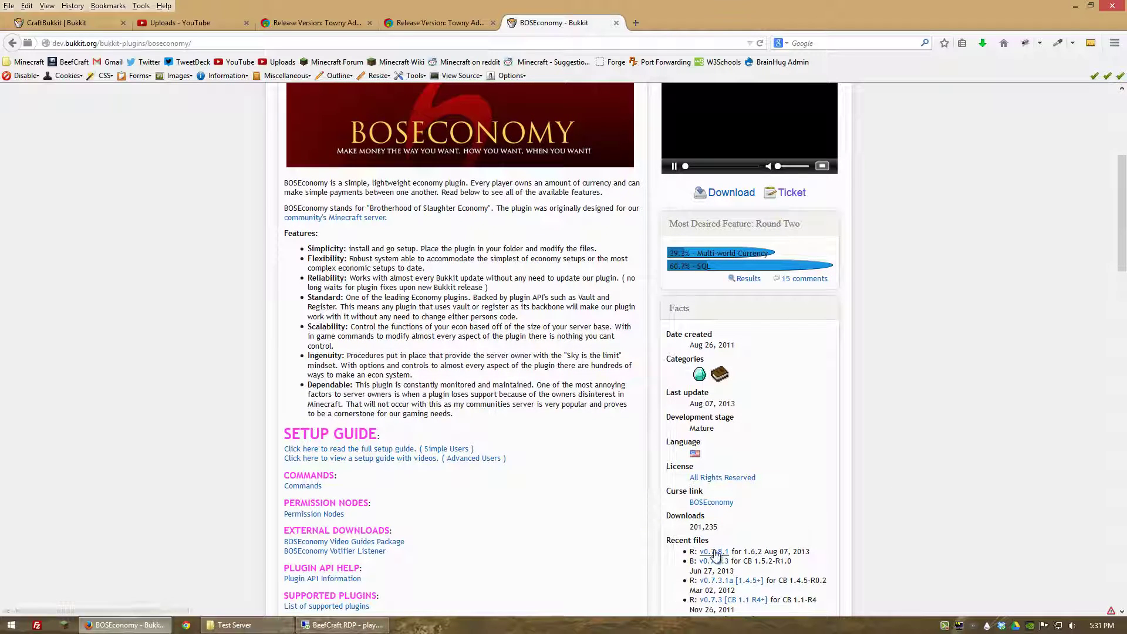
click(715, 552)
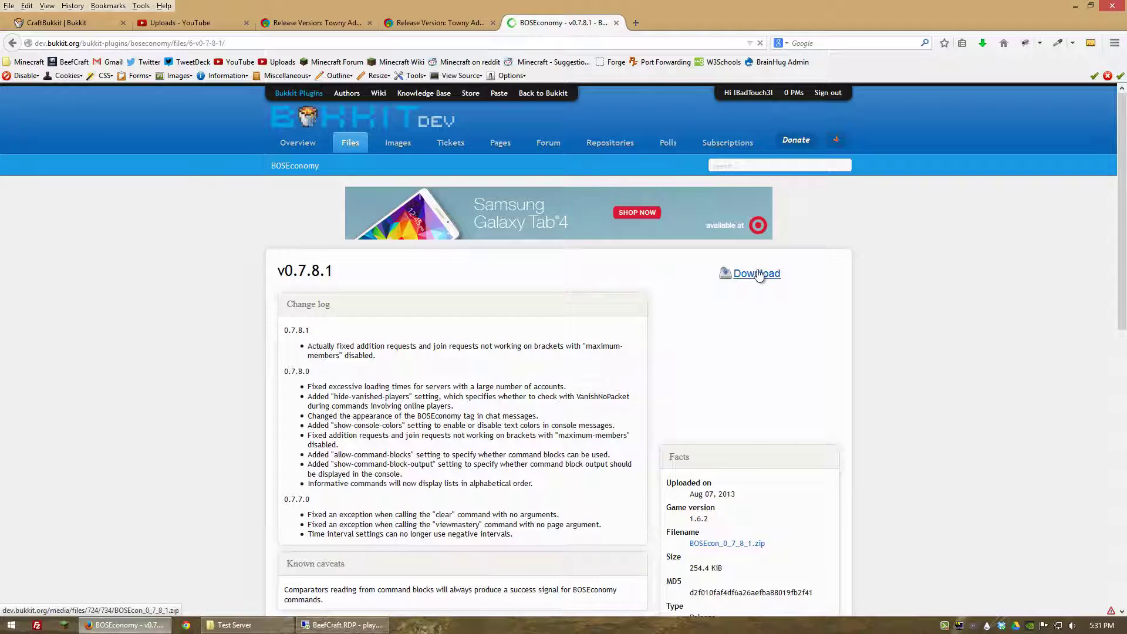
click(753, 274)
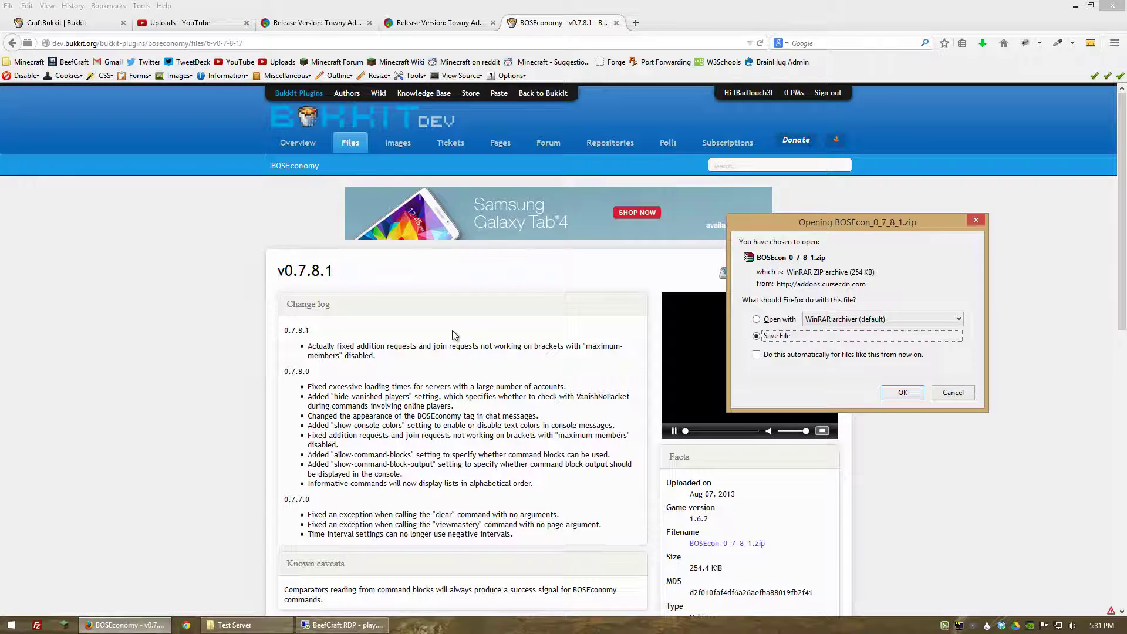
click(952, 392)
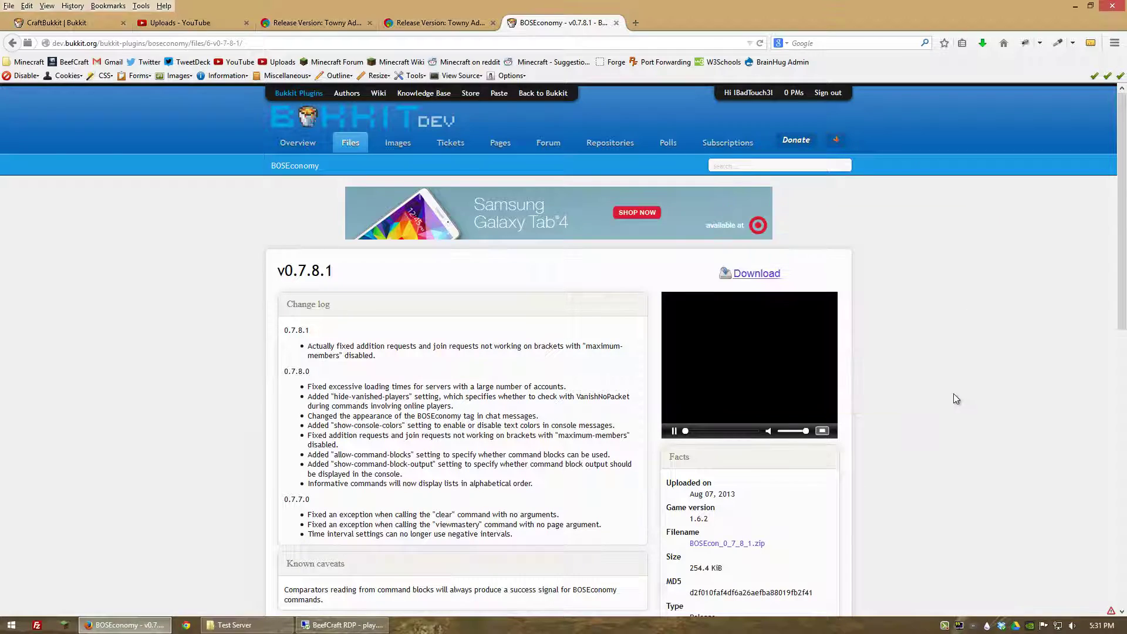
click(1075, 6)
- Open the Towny Advanced zip in WinRAR and copy its Questioner.jar and Towny.jar into plugins
click(367, 626)
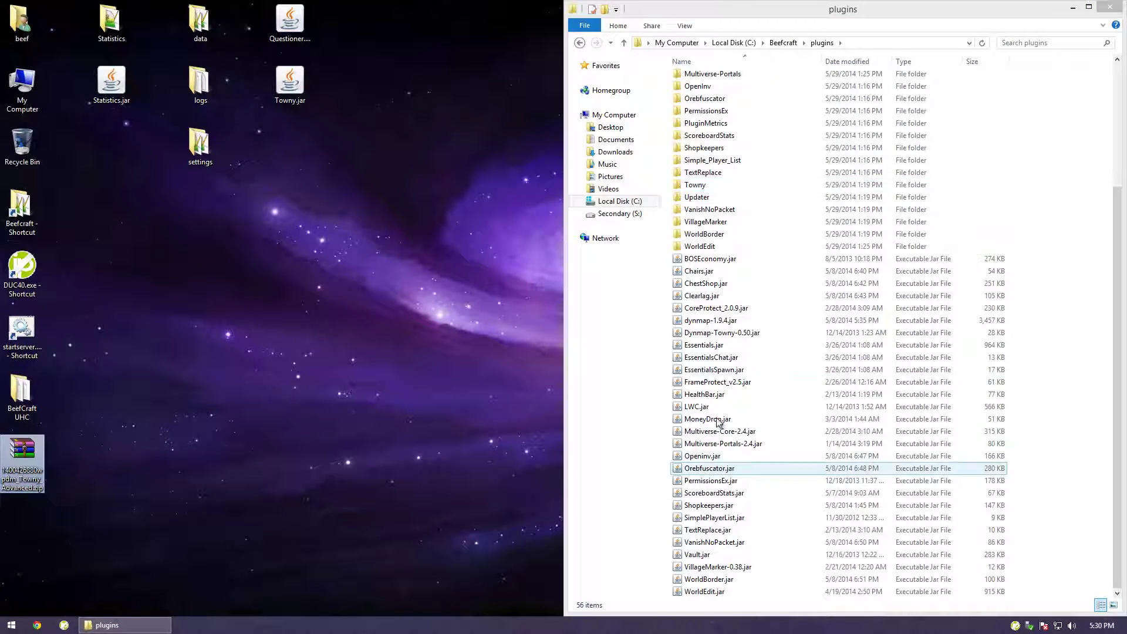
click(289, 83)
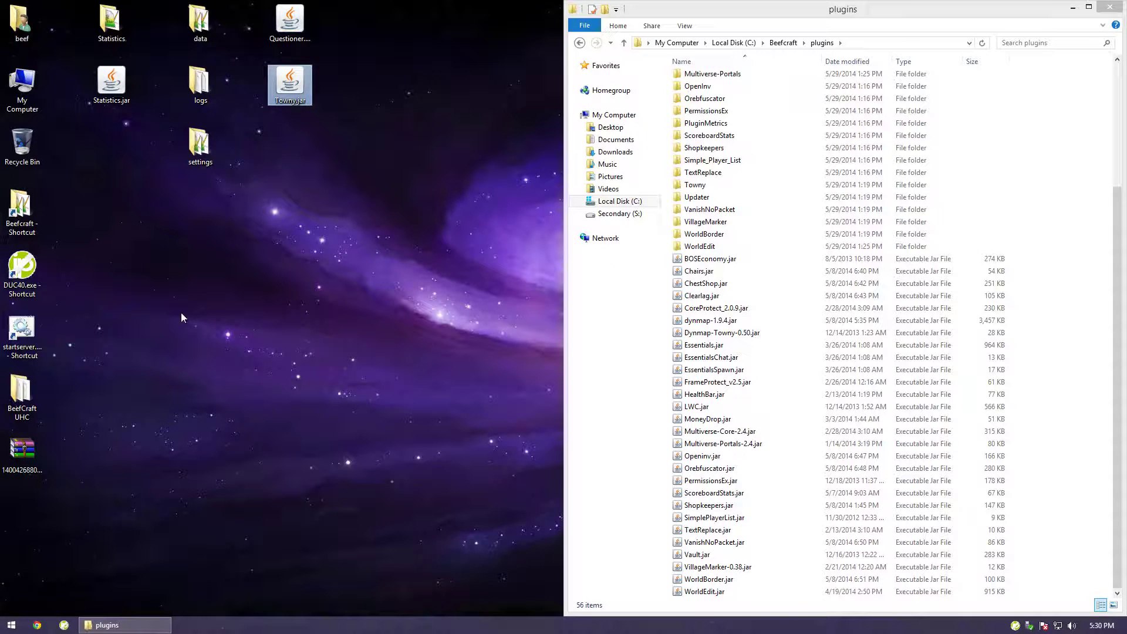
double_click(31, 462)
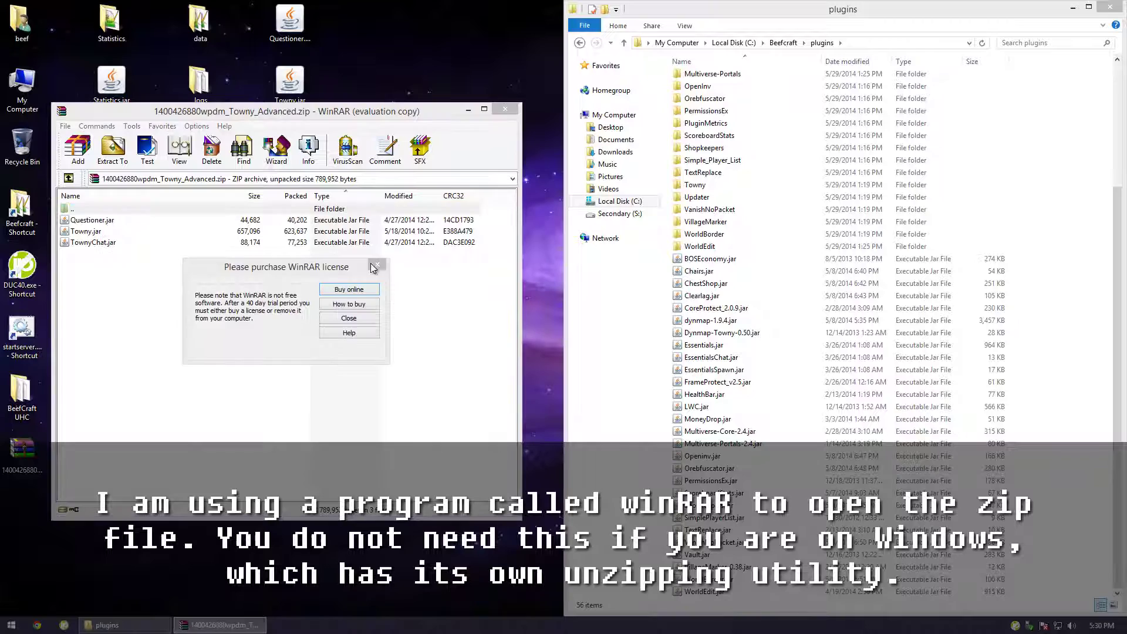
key(Escape)
click(91, 222)
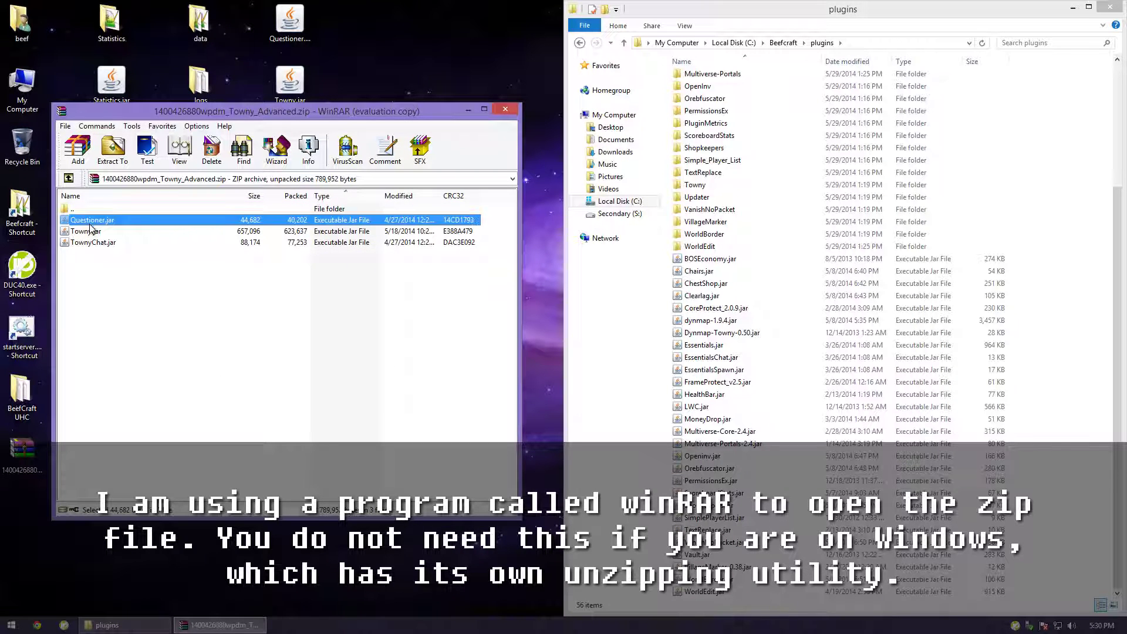
ctrl+click(89, 234)
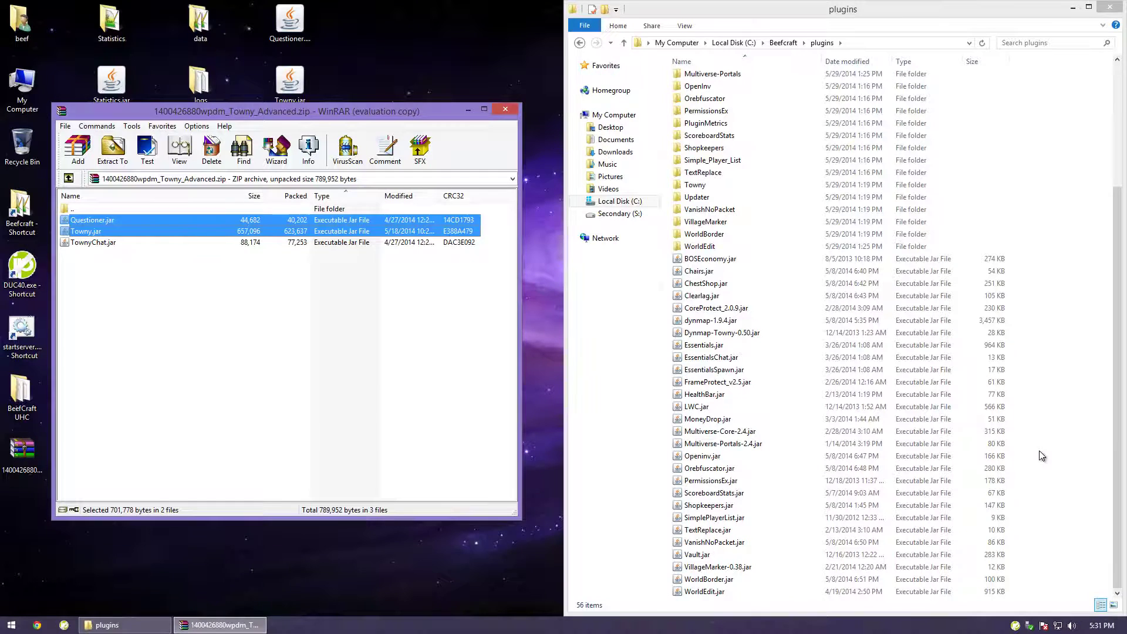
drag(85, 236, 1042, 456)
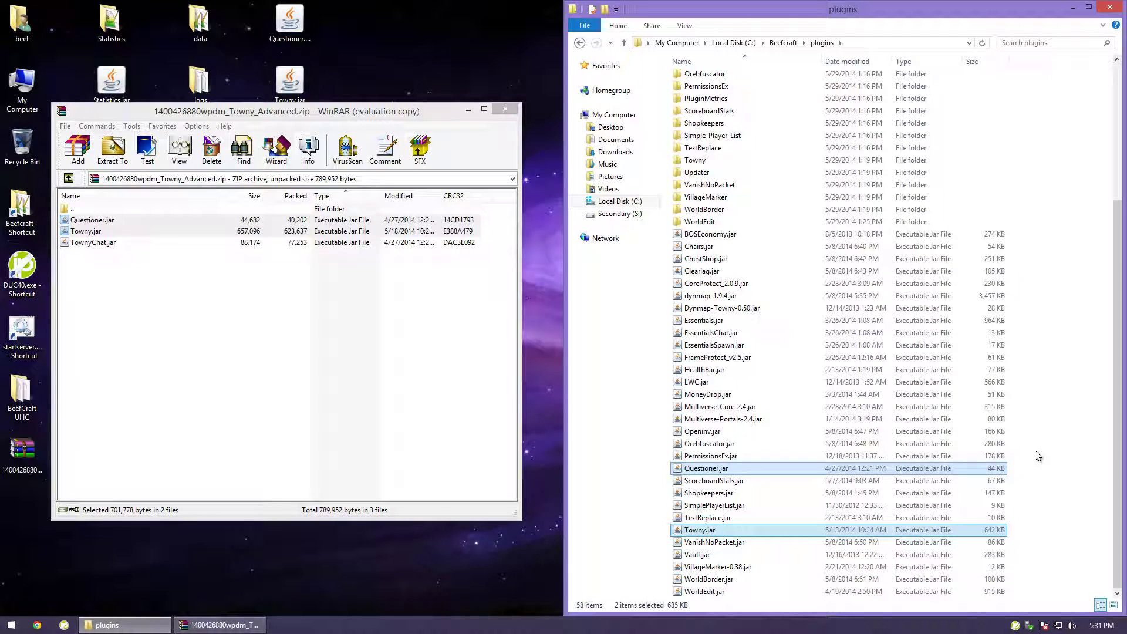
click(94, 249)
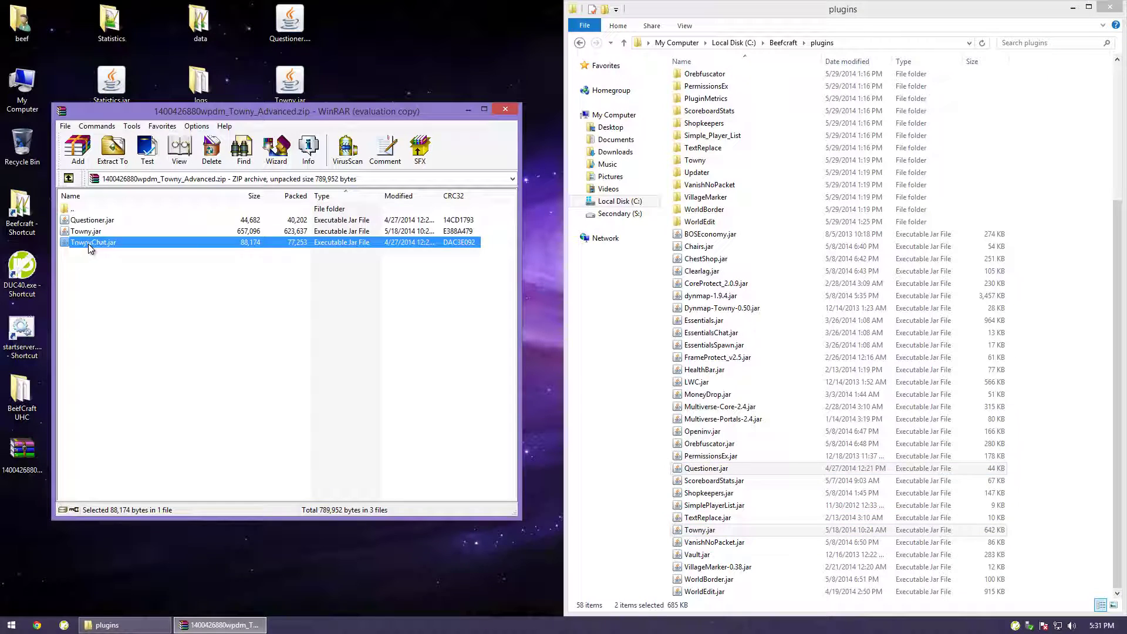
click(1118, 368)
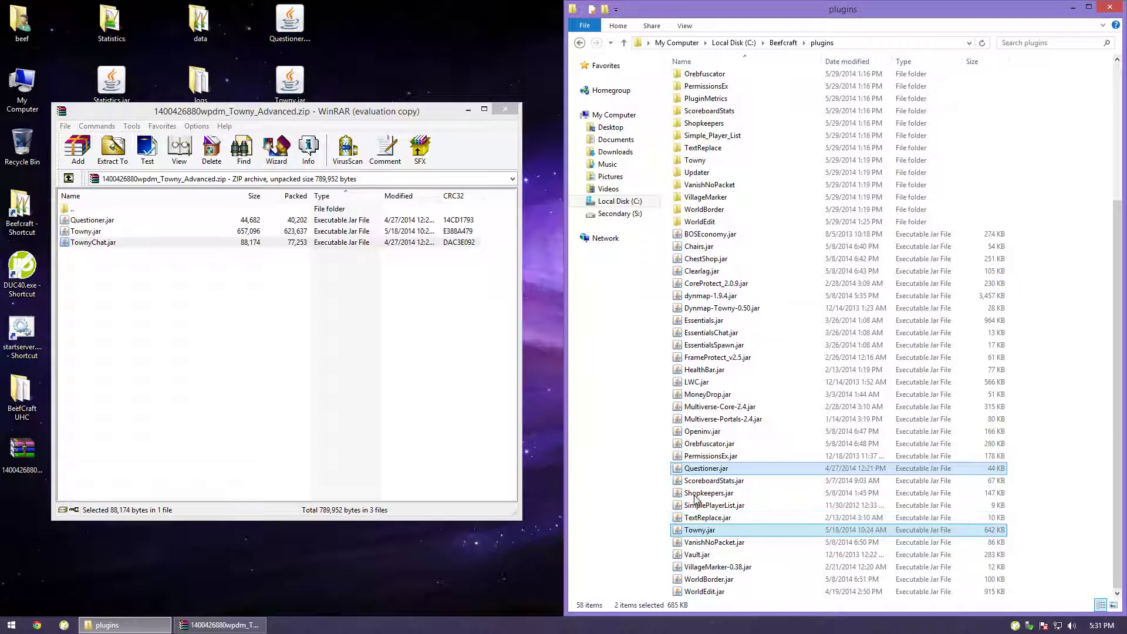
- Launch startserver.bat from the Beefcraft folder and stretch the server console to full height
click(580, 44)
double_click(705, 251)
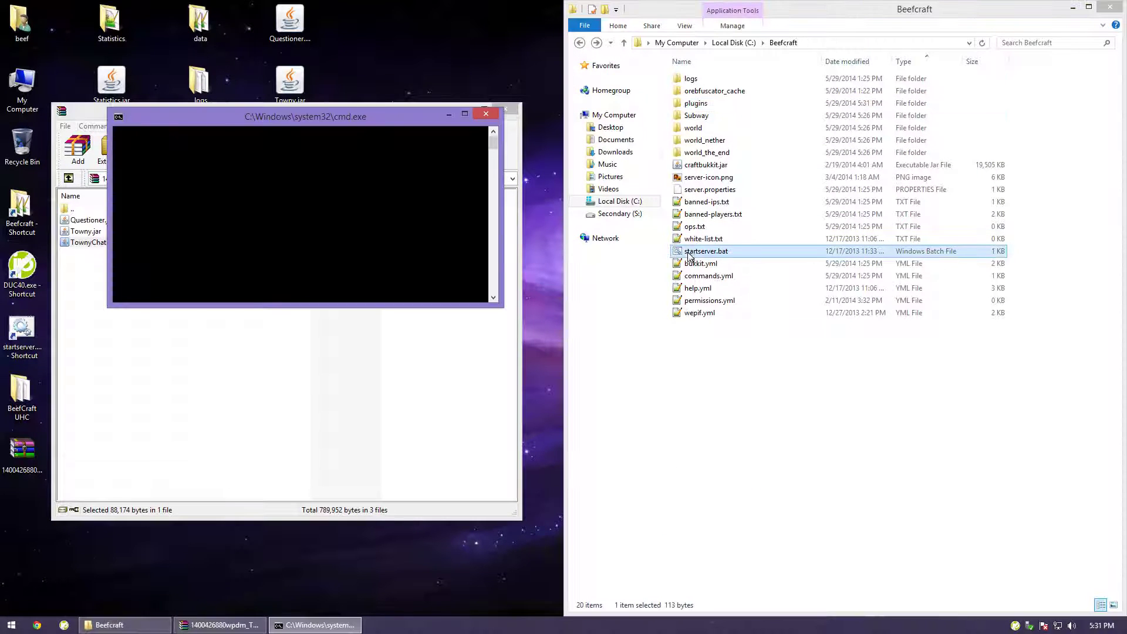
drag(411, 118, 418, 142)
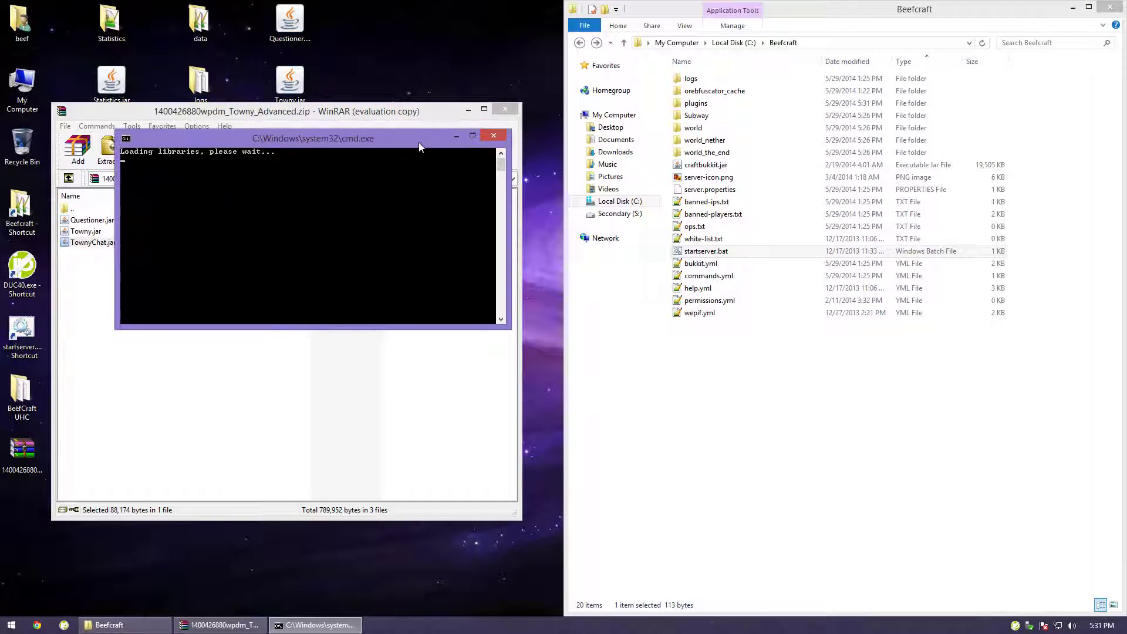
click(471, 107)
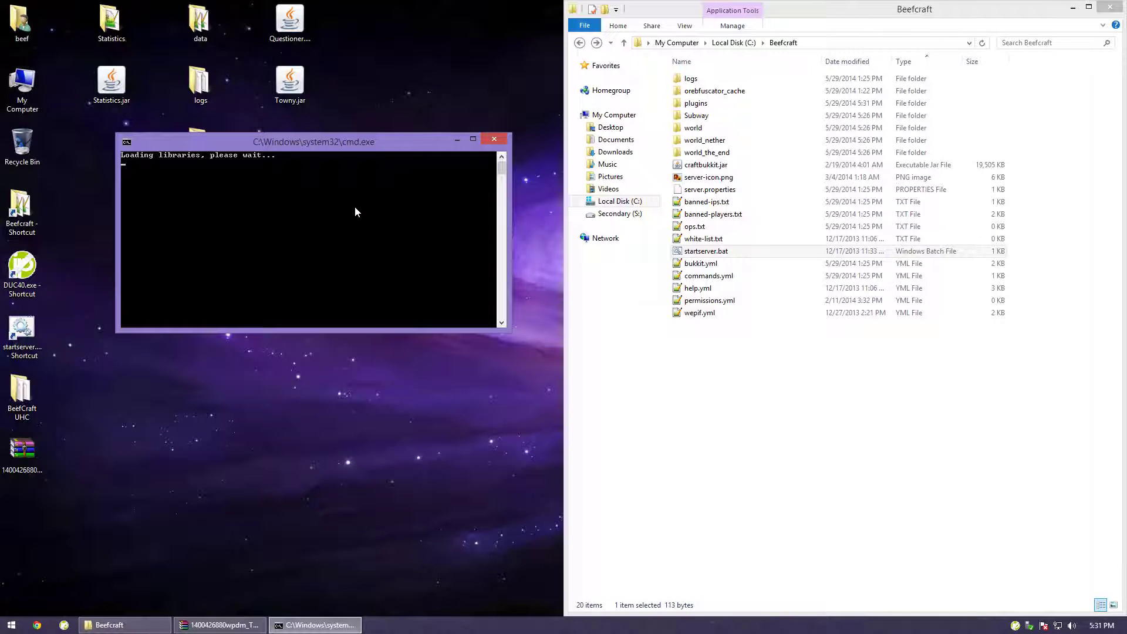
double_click(337, 135)
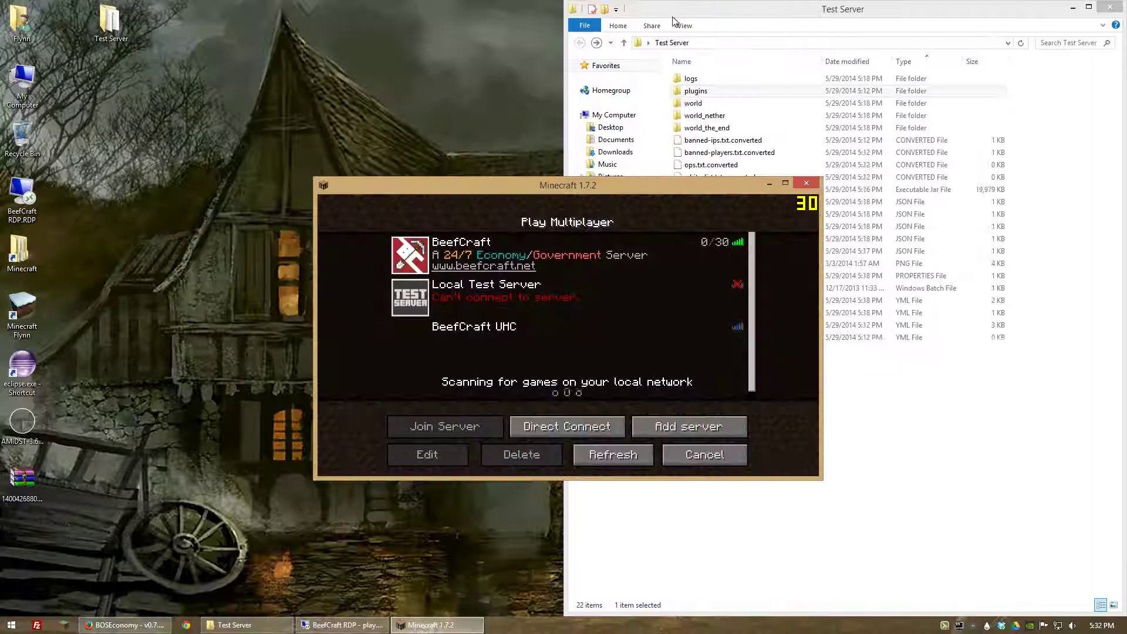
- On the local desktop, join the BeefCraft entry in Minecraft's multiplayer list
click(686, 11)
click(576, 271)
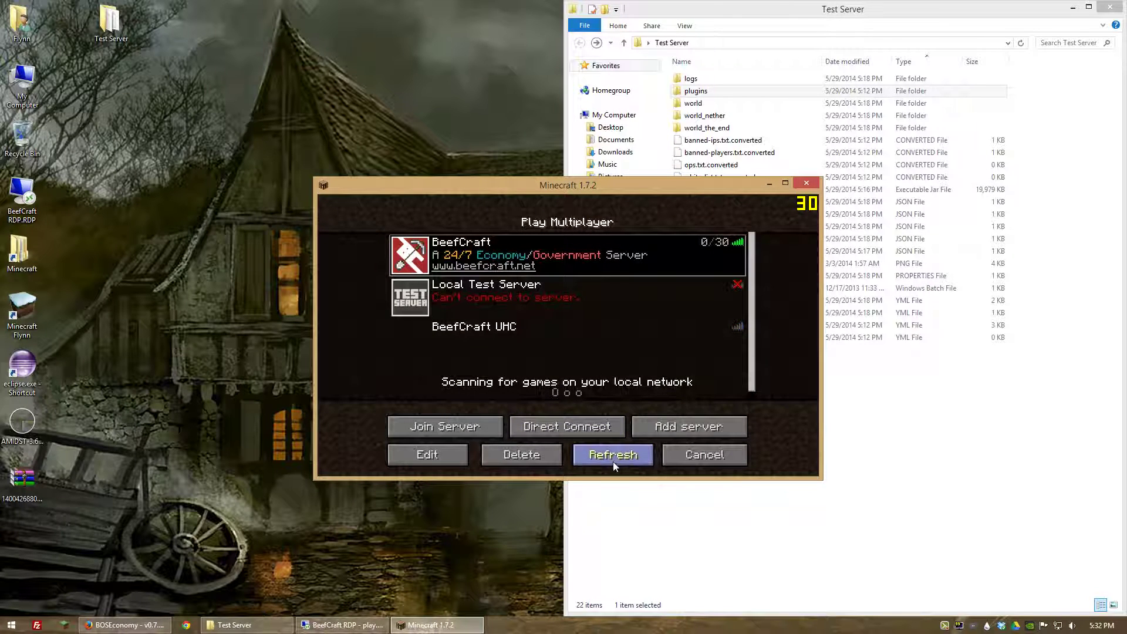
double_click(561, 264)
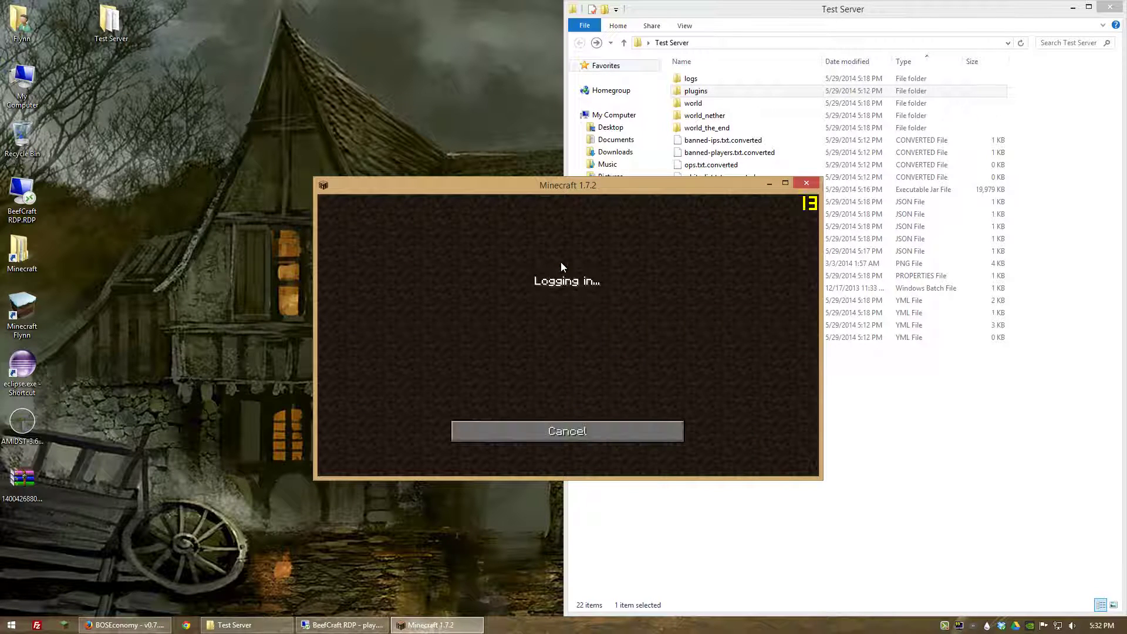